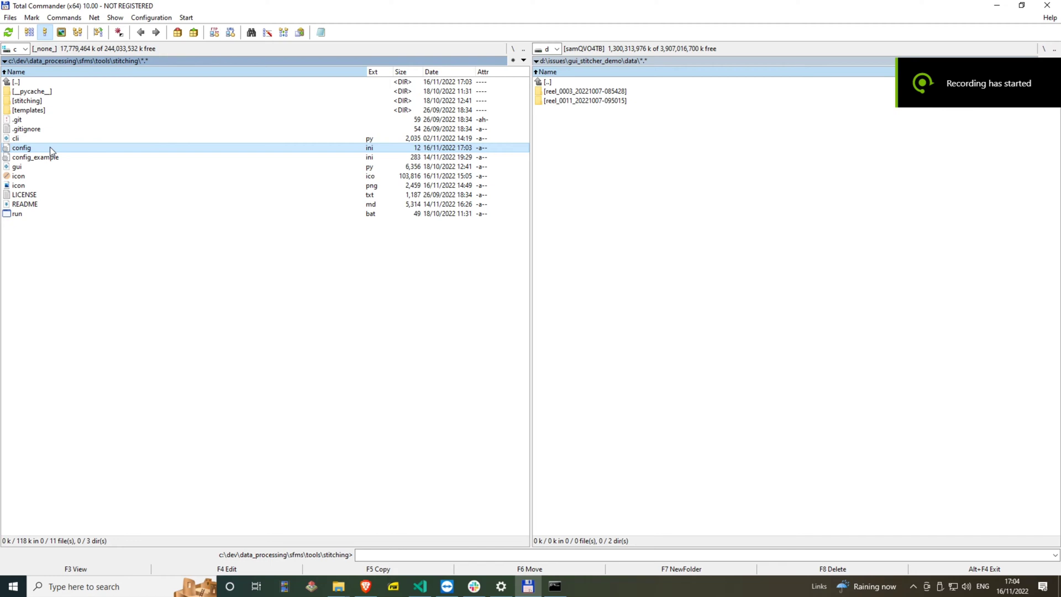
Open config.ini and config_example.ini in Notepad and arrange them side by side
double_click(50, 147)
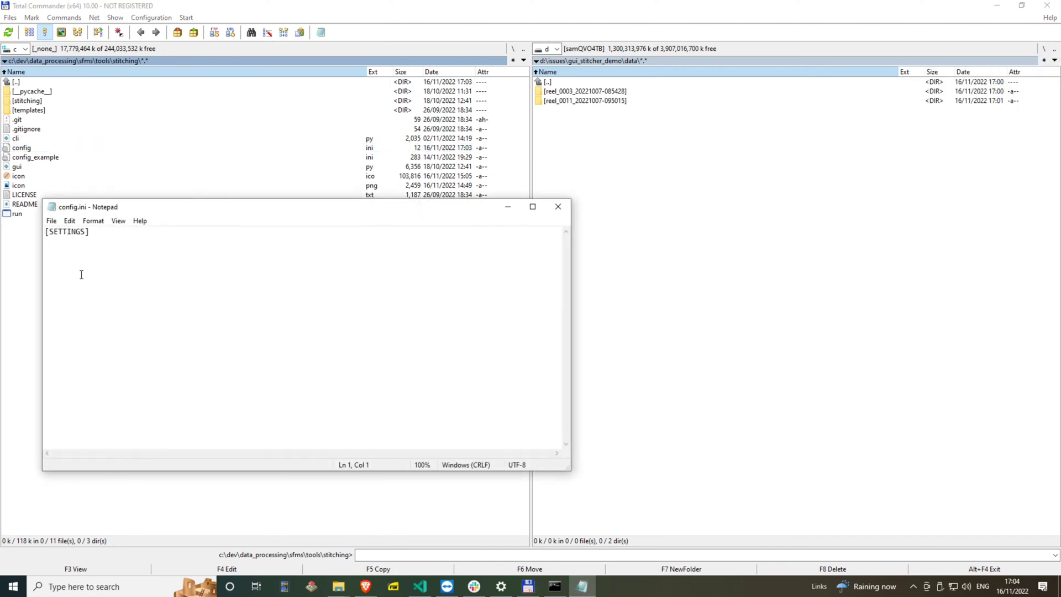
double_click(56, 159)
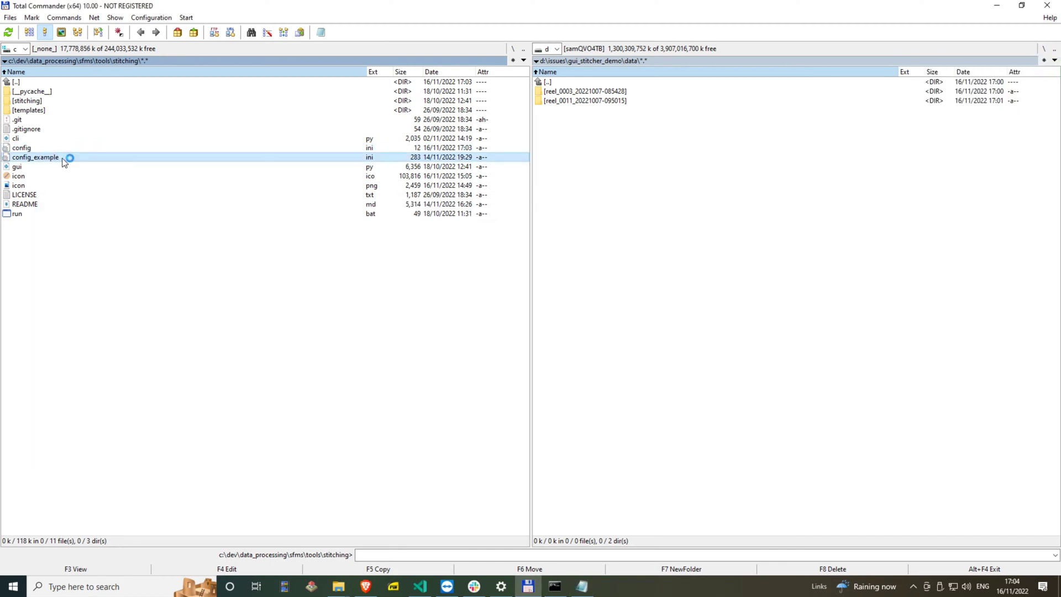
drag(418, 210, 863, 141)
click(582, 586)
click(492, 500)
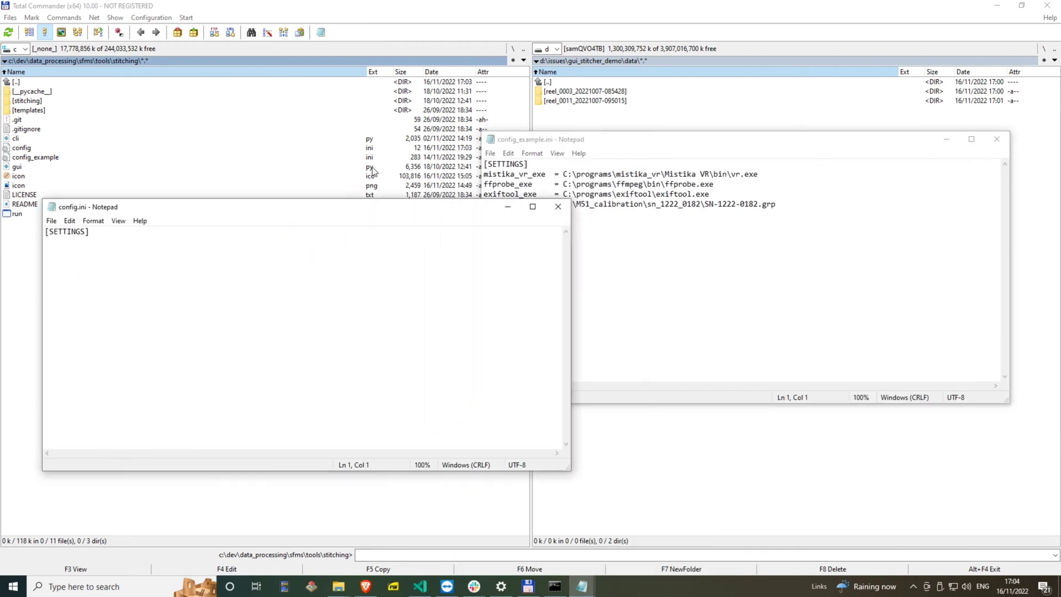
drag(600, 141, 681, 135)
Copy the four path settings from the example into config.ini, save it, and close both files
drag(860, 200, 564, 168)
key(ctrl+c)
click(156, 252)
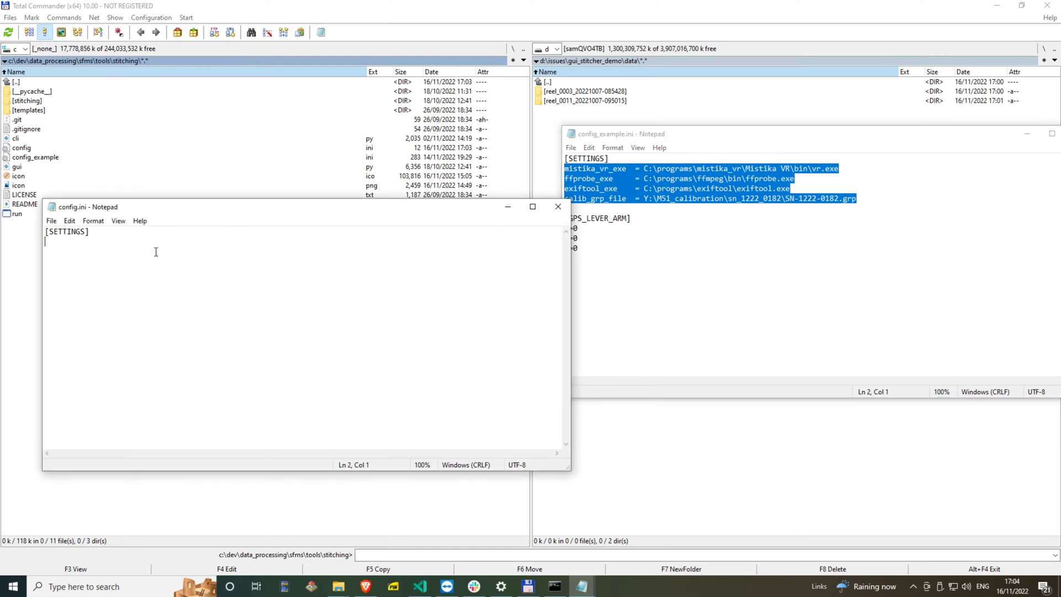
key(ctrl+v)
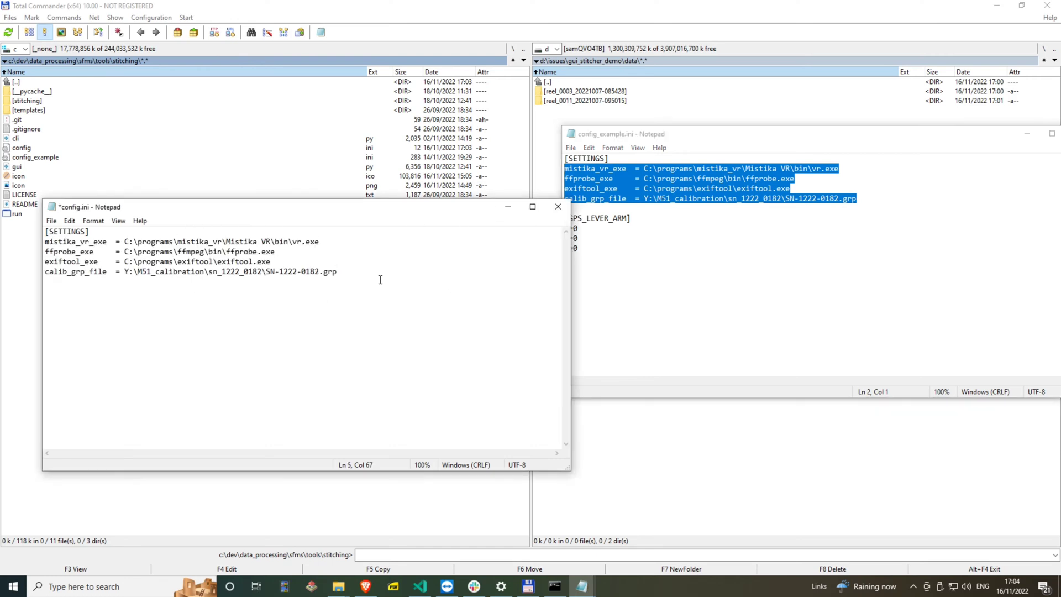
key(ctrl+s)
click(558, 206)
drag(772, 135, 611, 139)
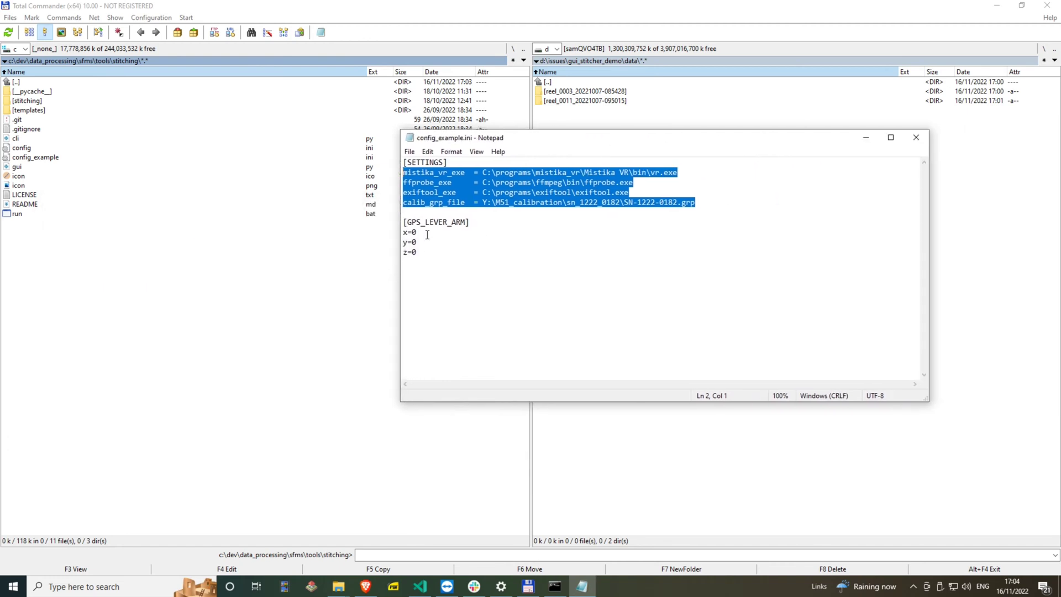
click(916, 137)
Launch run.bat and paste d:\issues\gui_stitcher_demo\data\ from the file manager as the Input directory
double_click(58, 212)
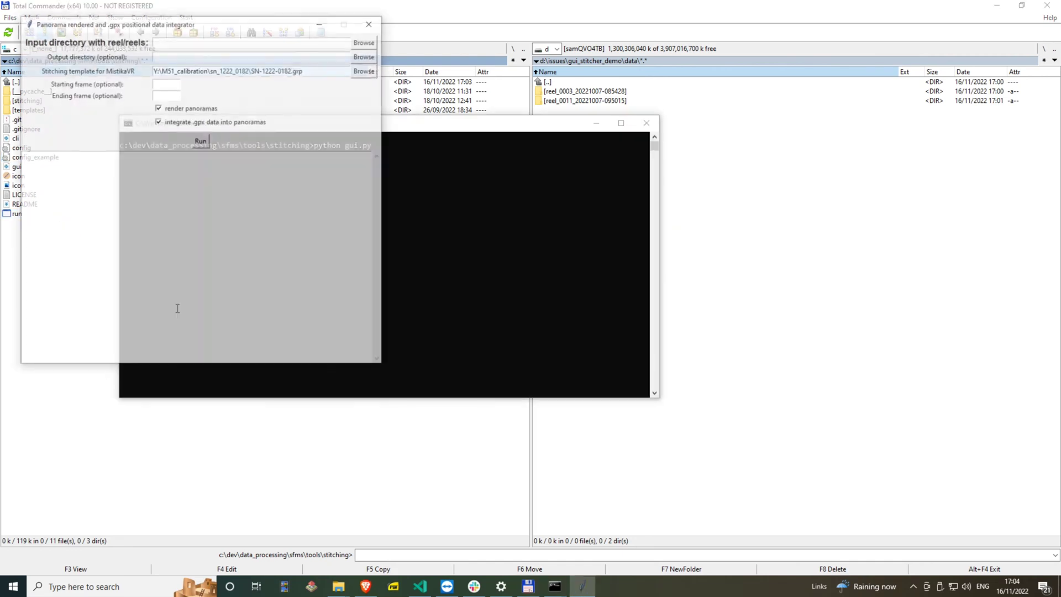
drag(228, 24, 364, 113)
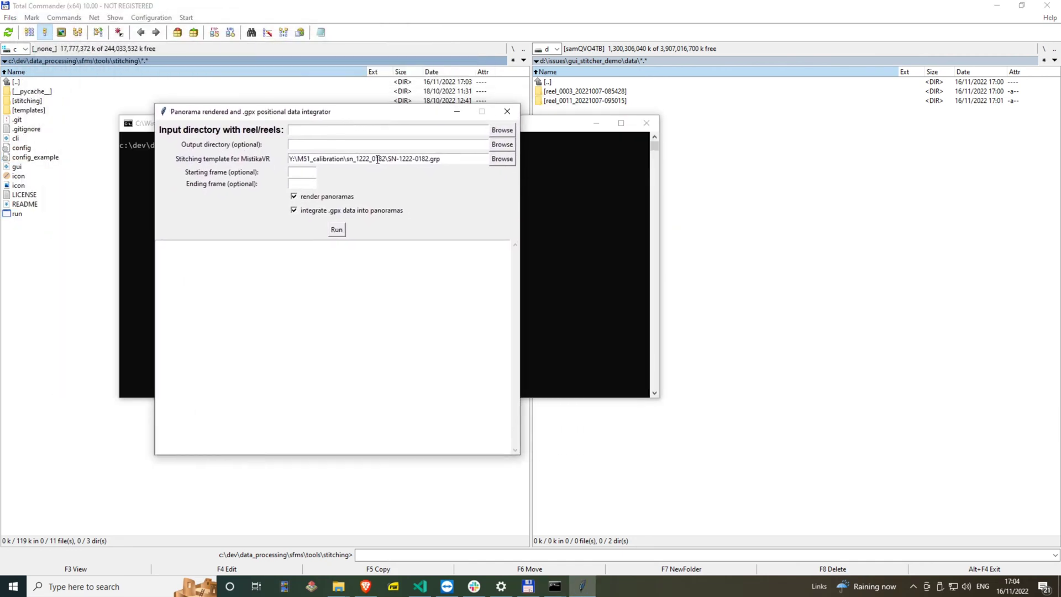
click(372, 145)
click(645, 63)
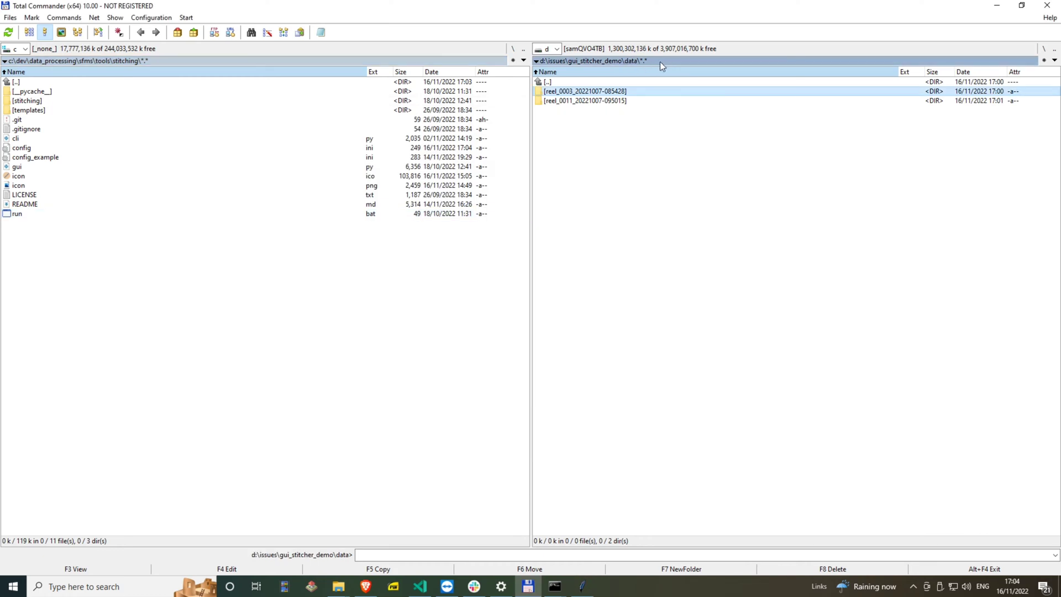
click(661, 61)
key(ctrl+c)
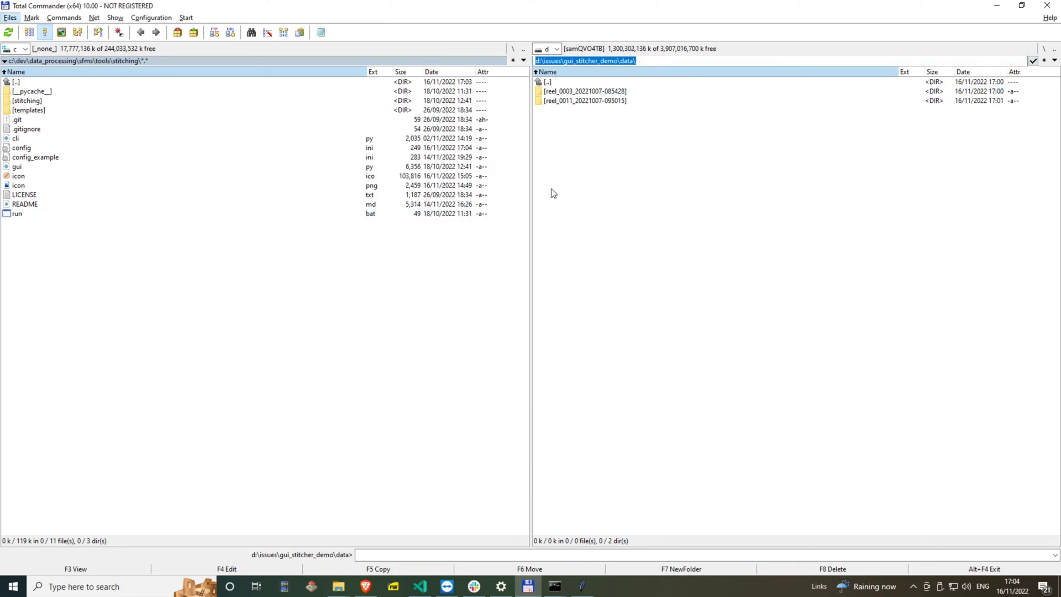
key(alt+Tab)
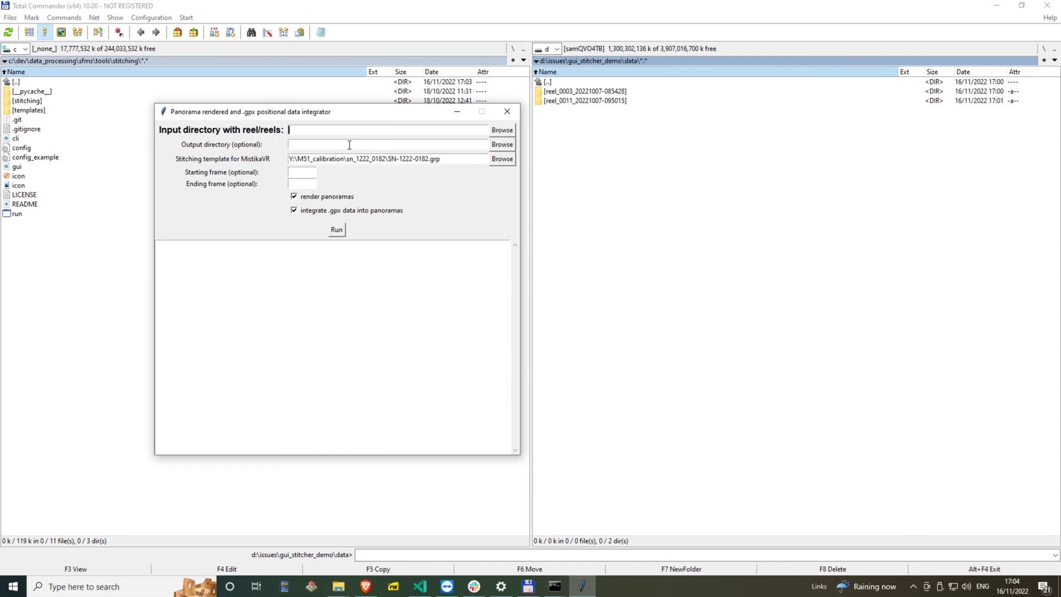
key(ctrl+v)
Browse to gui_stitcher_demo and select its output folder as the Output directory
click(374, 146)
click(502, 145)
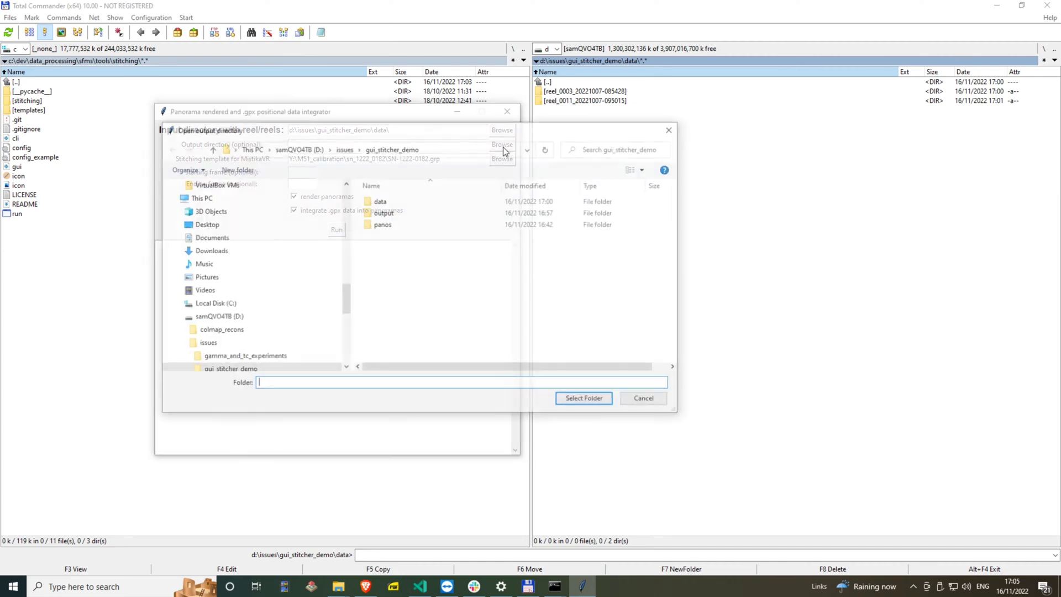
click(718, 199)
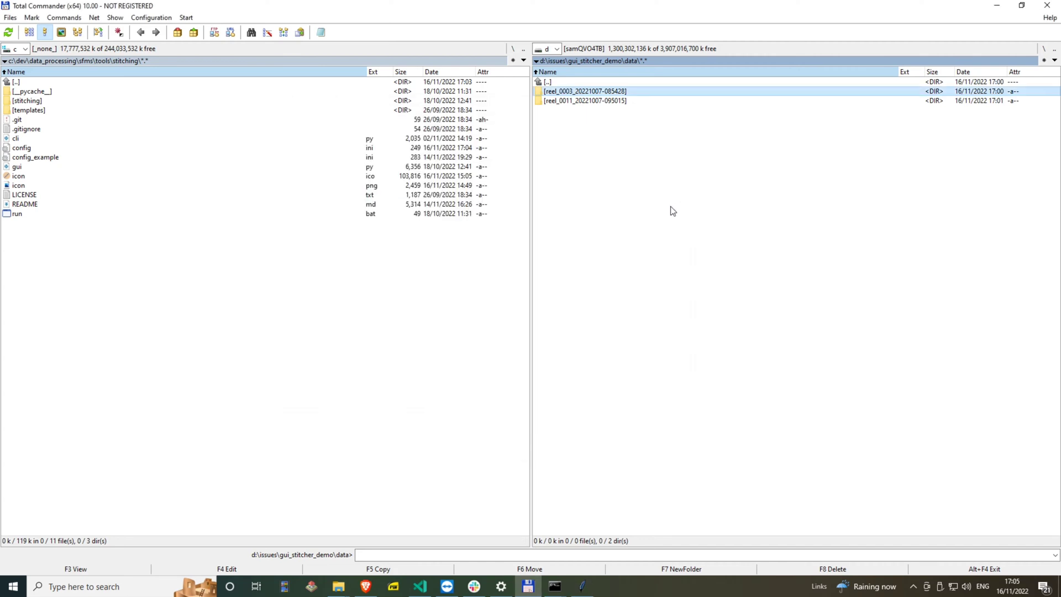
key(BackSpace)
double_click(578, 103)
key(BackSpace)
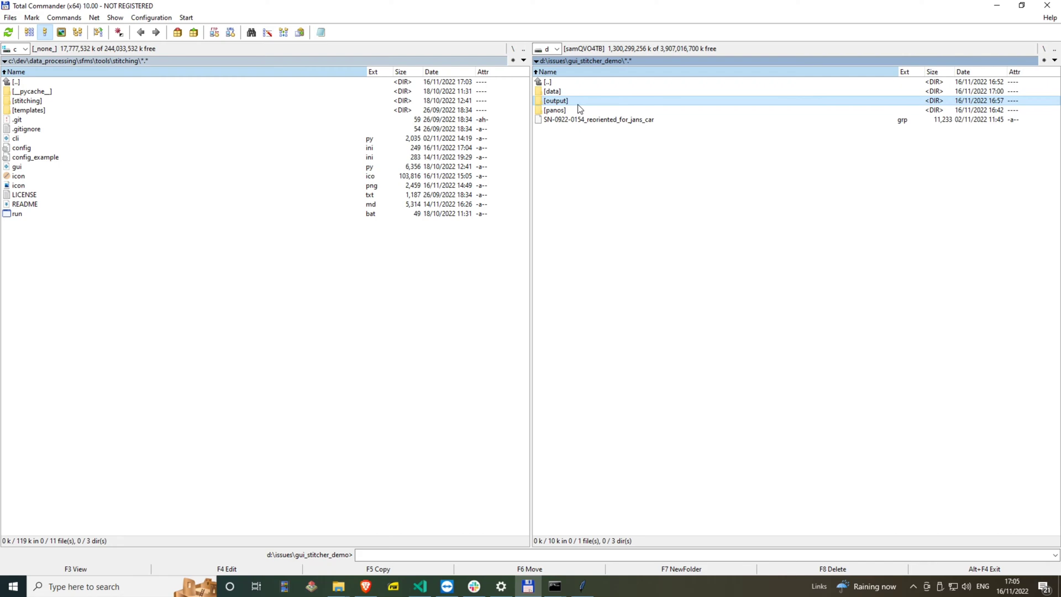
key(alt+Tab)
click(410, 215)
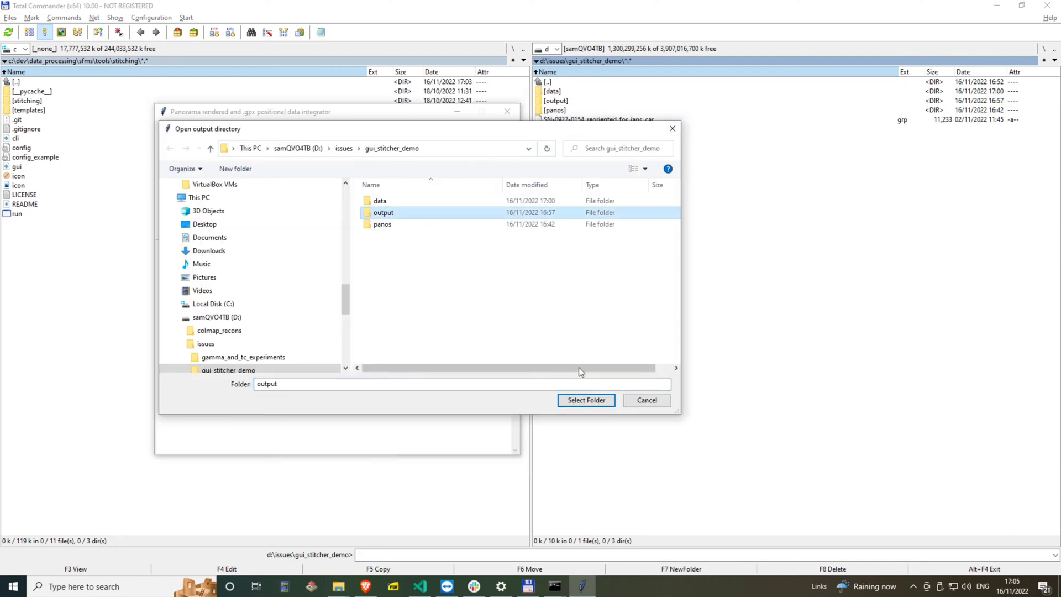
click(583, 400)
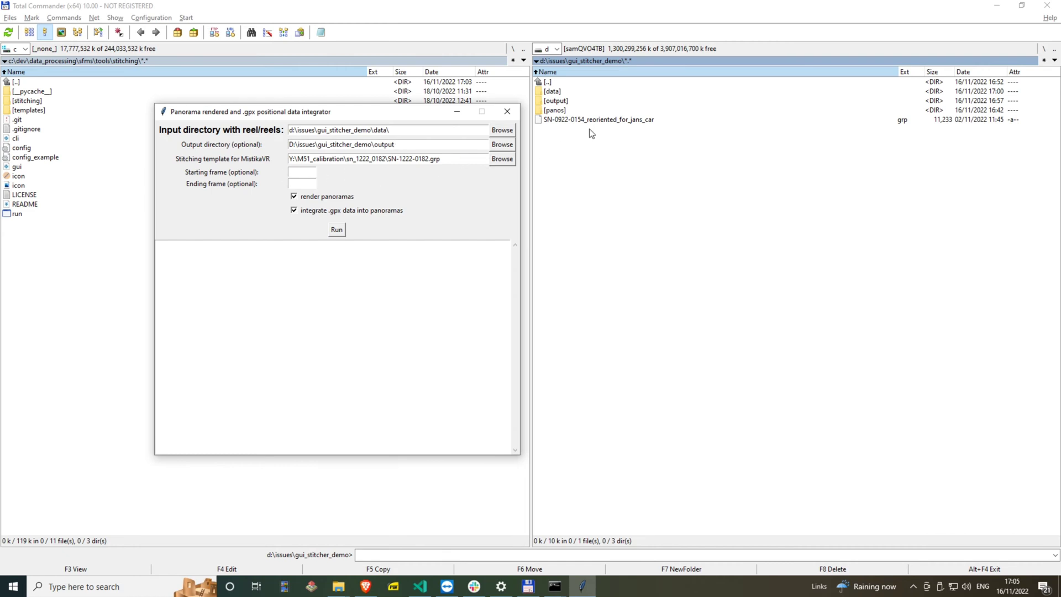
Choose SN-0922-0154_reoriented_for_jans_car.grp from gui_stitcher_demo as the stitching template
click(502, 160)
click(394, 149)
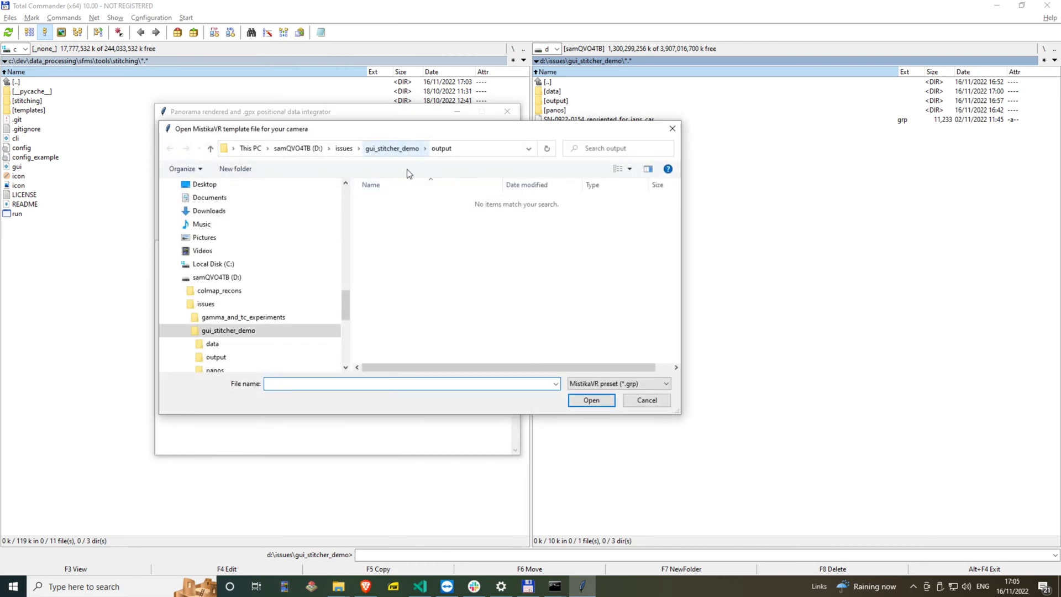
click(454, 236)
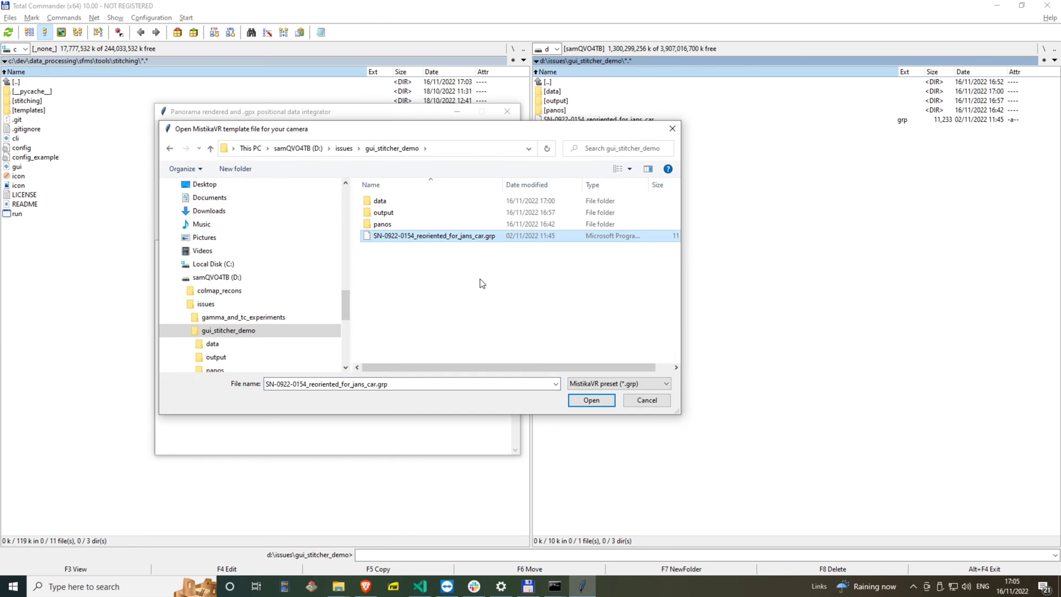
click(591, 400)
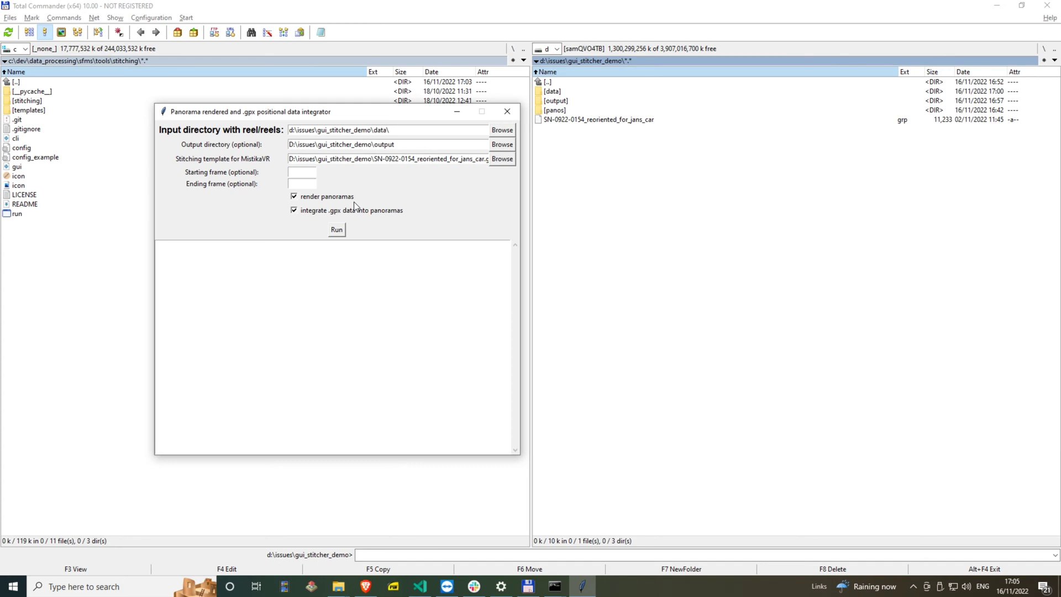
click(338, 231)
drag(379, 111, 459, 159)
click(417, 277)
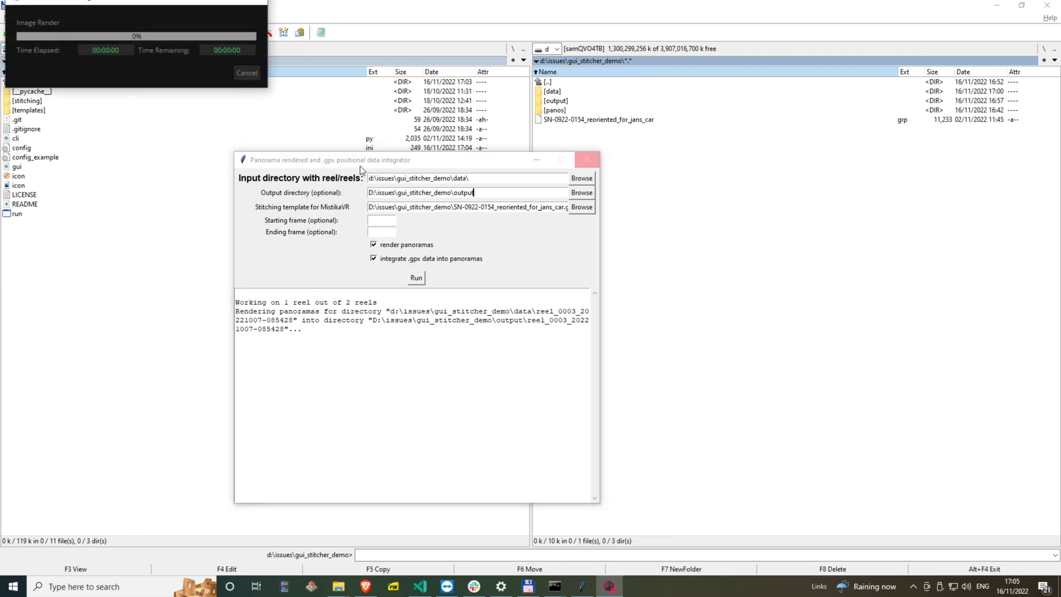
drag(381, 165, 230, 139)
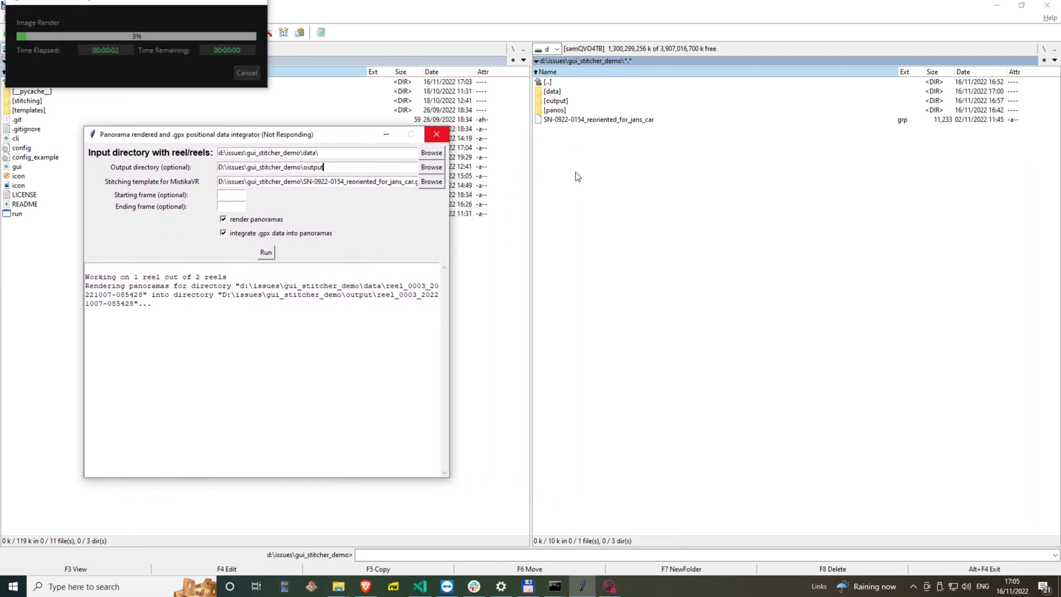
double_click(565, 102)
double_click(569, 92)
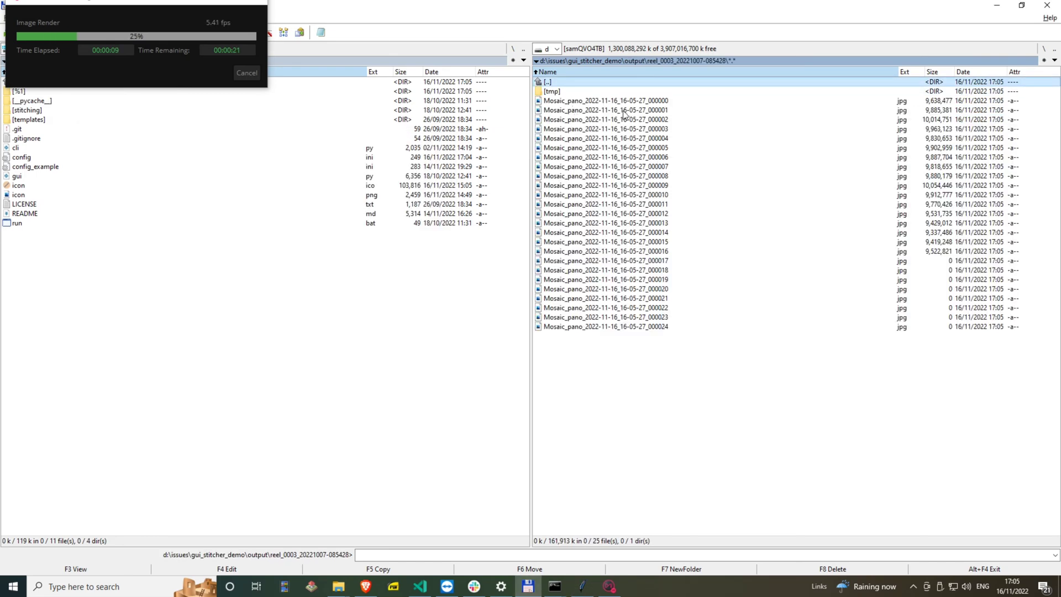
View a reel_0003 panorama in Photos, zooming and panning toward the dome and stadium
double_click(637, 166)
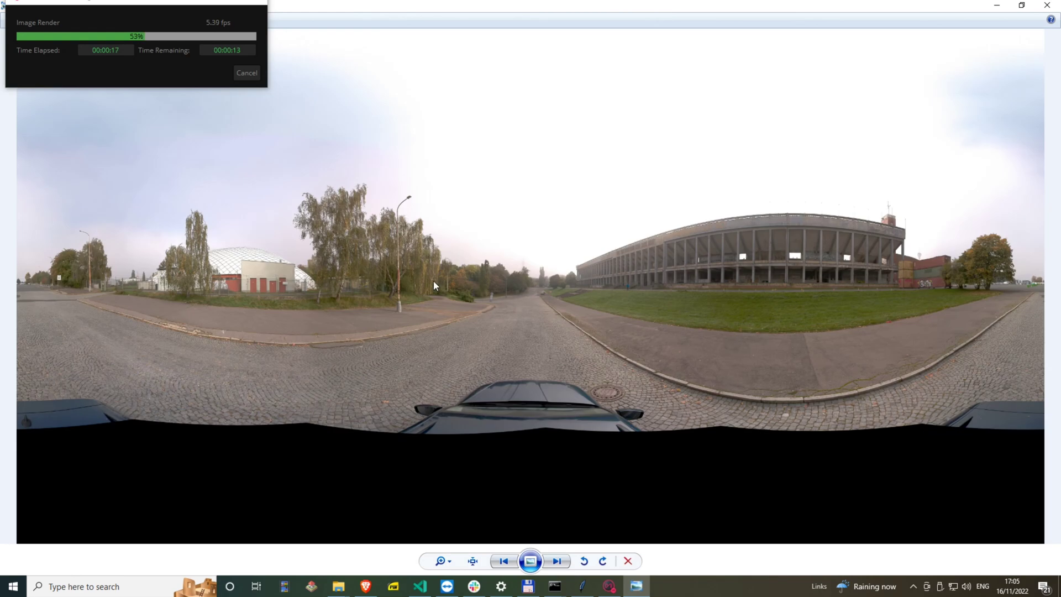
scroll(434, 281, up, 3)
drag(691, 260, 285, 260)
scroll(829, 249, up, 3)
drag(830, 249, 263, 260)
scroll(682, 332, up, 2)
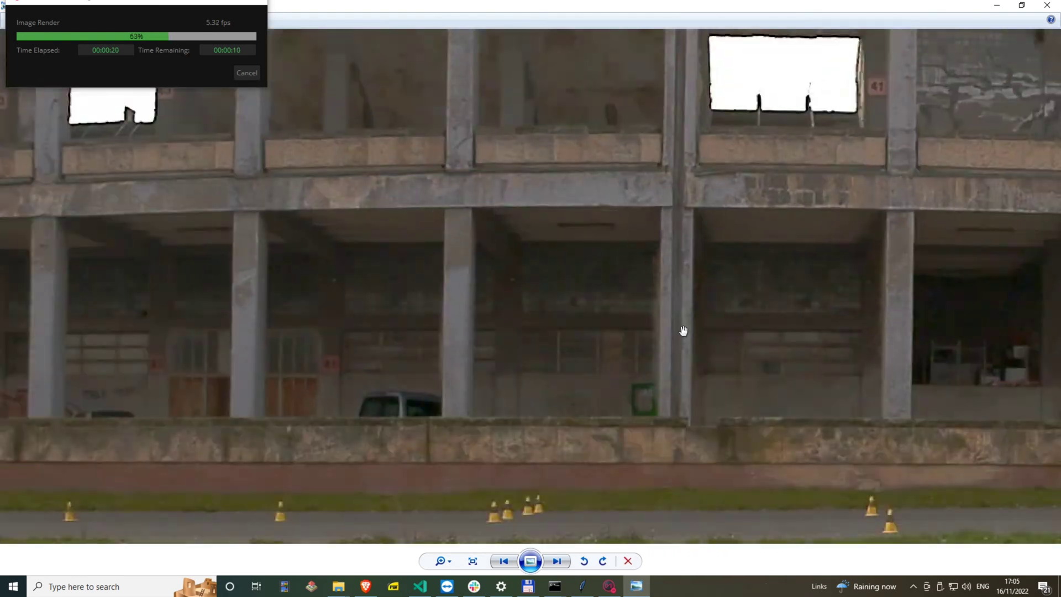
scroll(391, 289, up, 2)
scroll(391, 289, down, 3)
key(alt+F4)
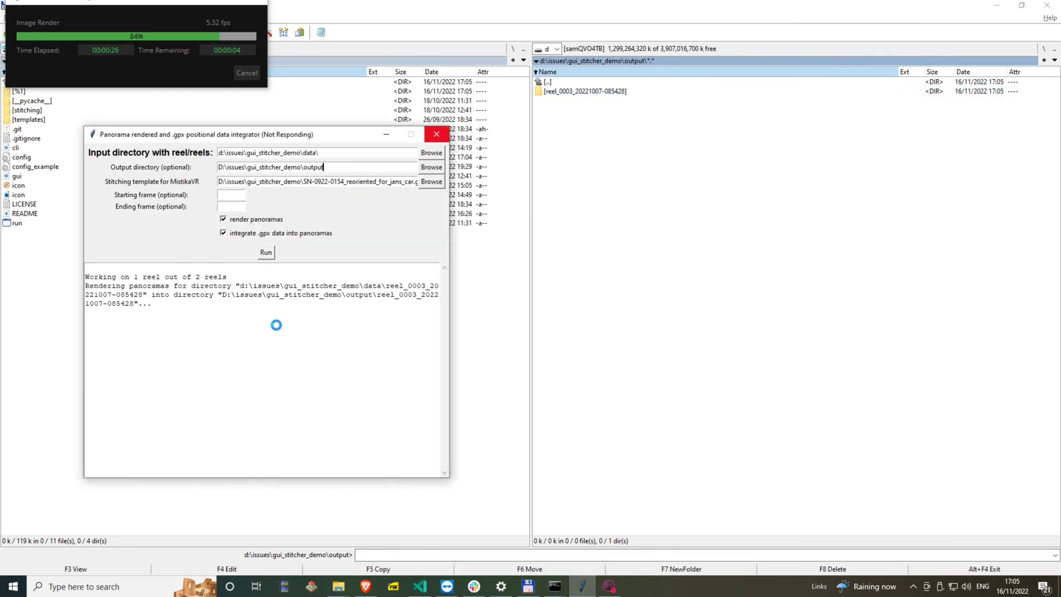
Check rendering progress in the integrator log
click(642, 217)
click(583, 586)
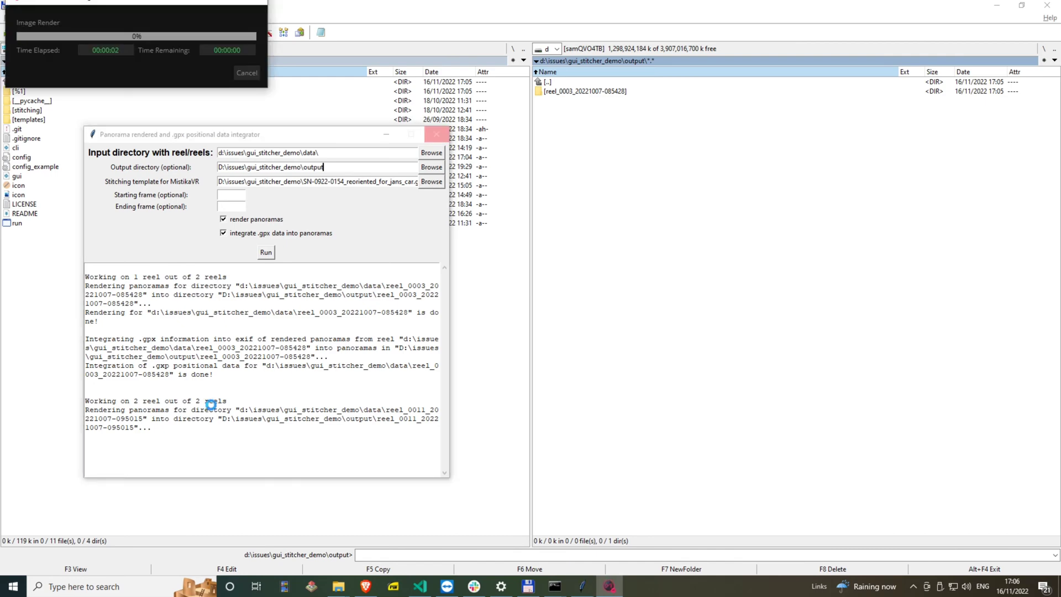
click(647, 275)
Open the reel_0011 folder and zoom into two of its panoramas, then close the viewer
double_click(604, 100)
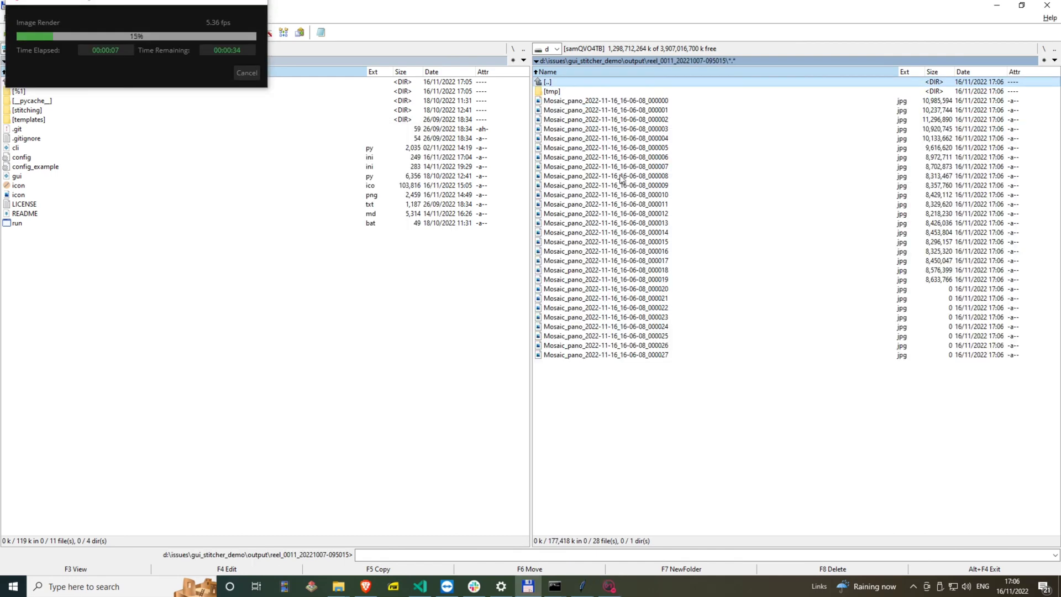
double_click(605, 116)
key(Right)
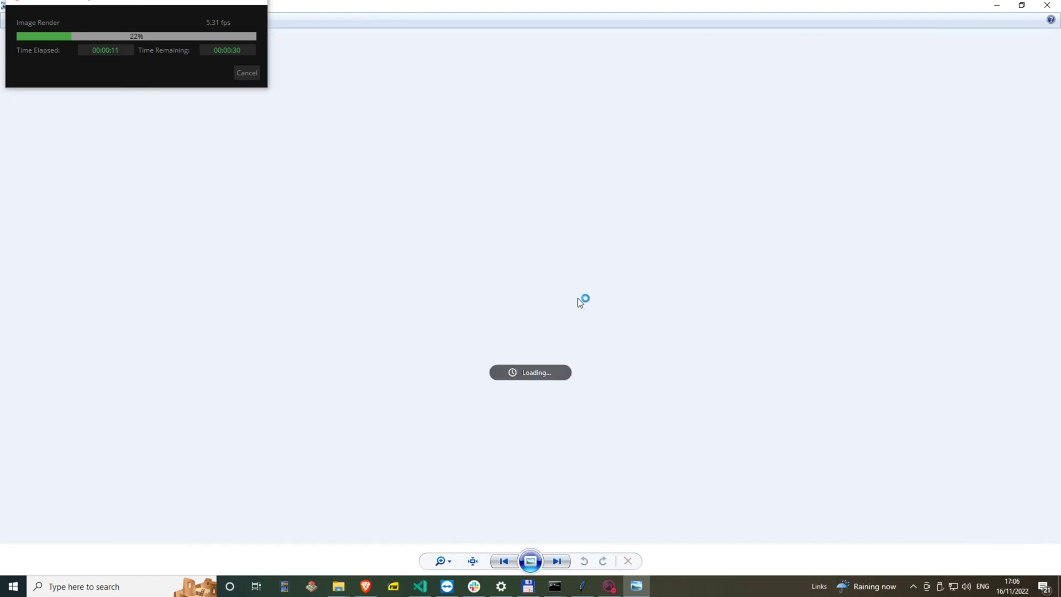
scroll(594, 260, up, 5)
scroll(695, 344, up, 3)
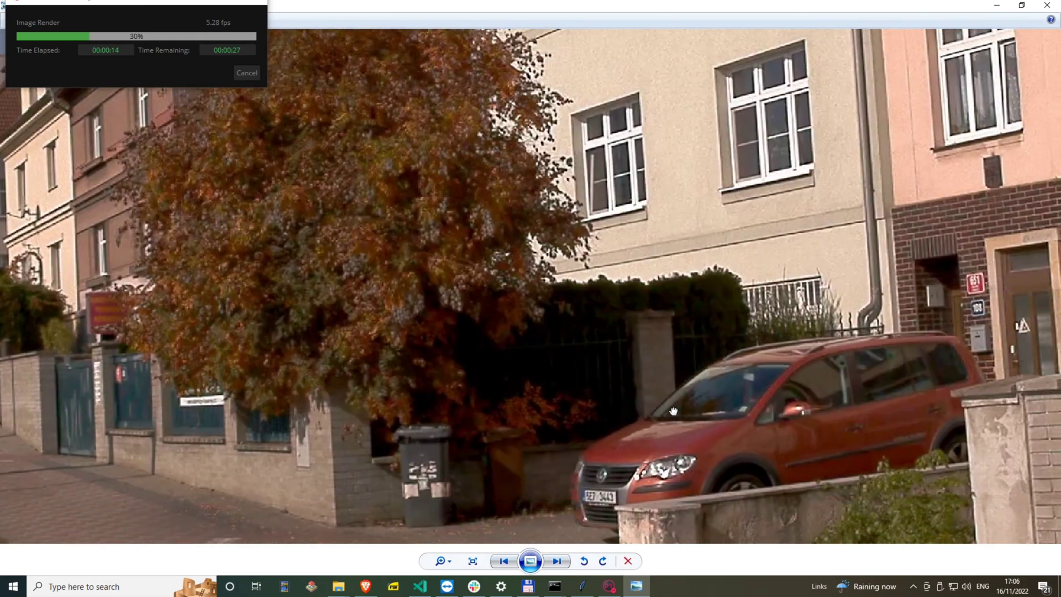
scroll(635, 286, down, 5)
click(1056, 7)
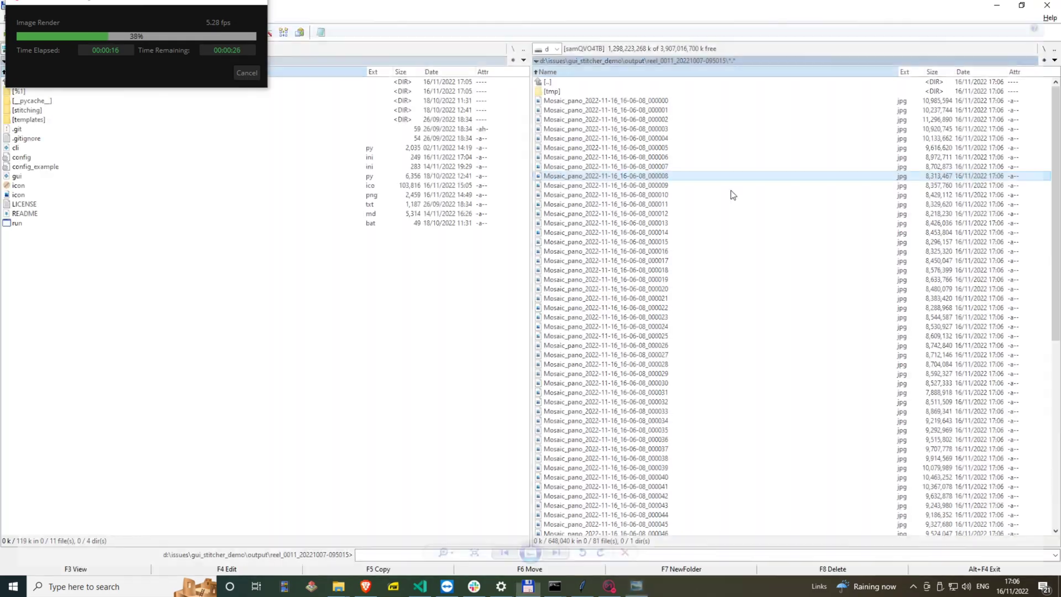
key(BackSpace)
Bring the integrator log forward and wait for it to report 'All done!'
click(587, 590)
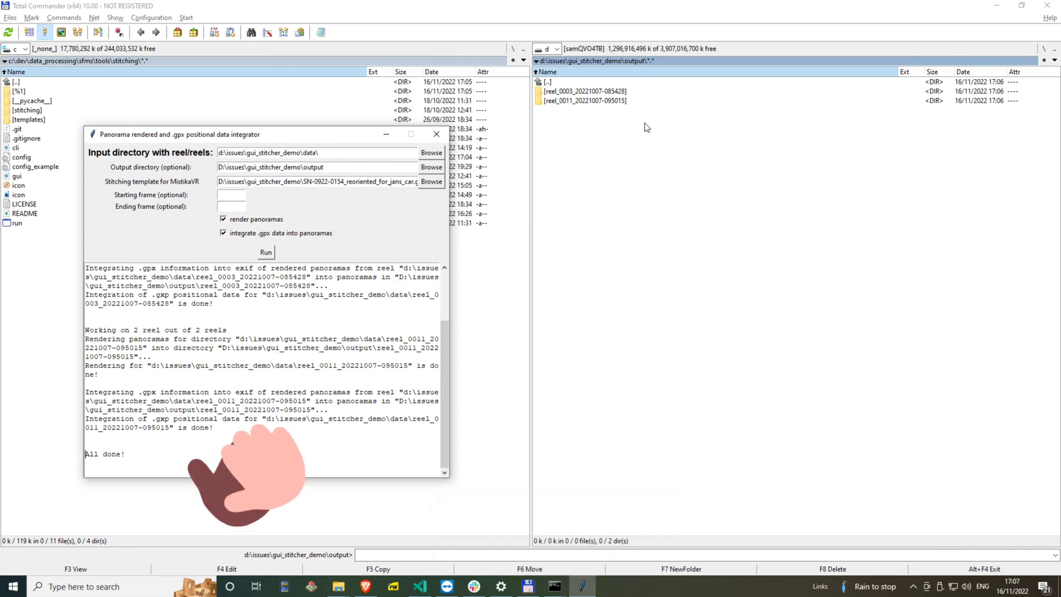
Look inside reel_0011, then go back and open the reel_0003 panorama folder
click(598, 103)
double_click(599, 103)
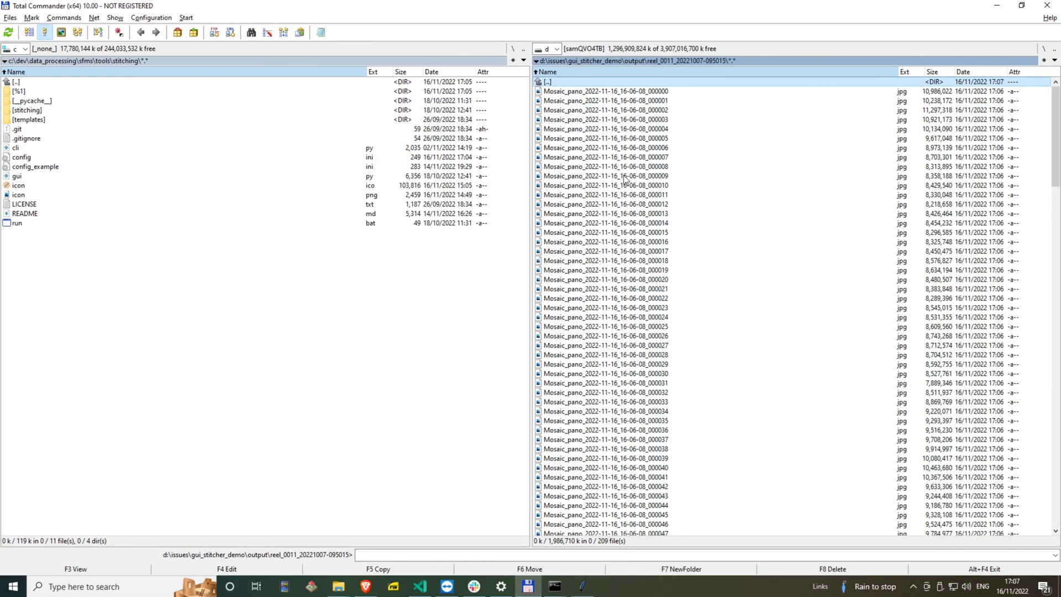
drag(1058, 128, 656, 276)
double_click(608, 81)
double_click(608, 91)
Check panorama 000019's Properties Details for GPS latitude, longitude and altitude tags
click(656, 272)
right_click(644, 272)
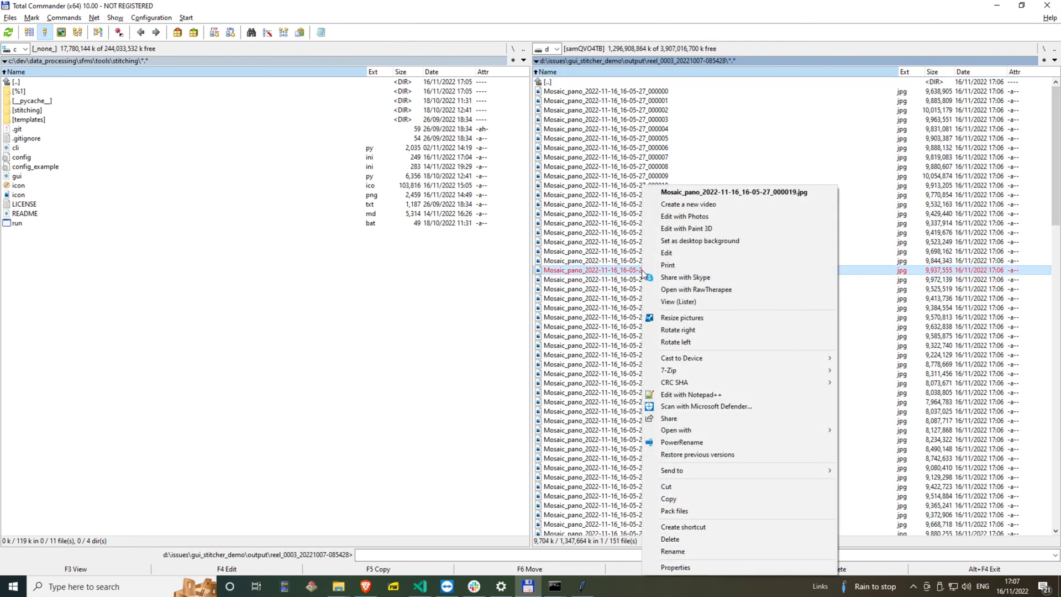
click(696, 569)
drag(709, 280, 360, 199)
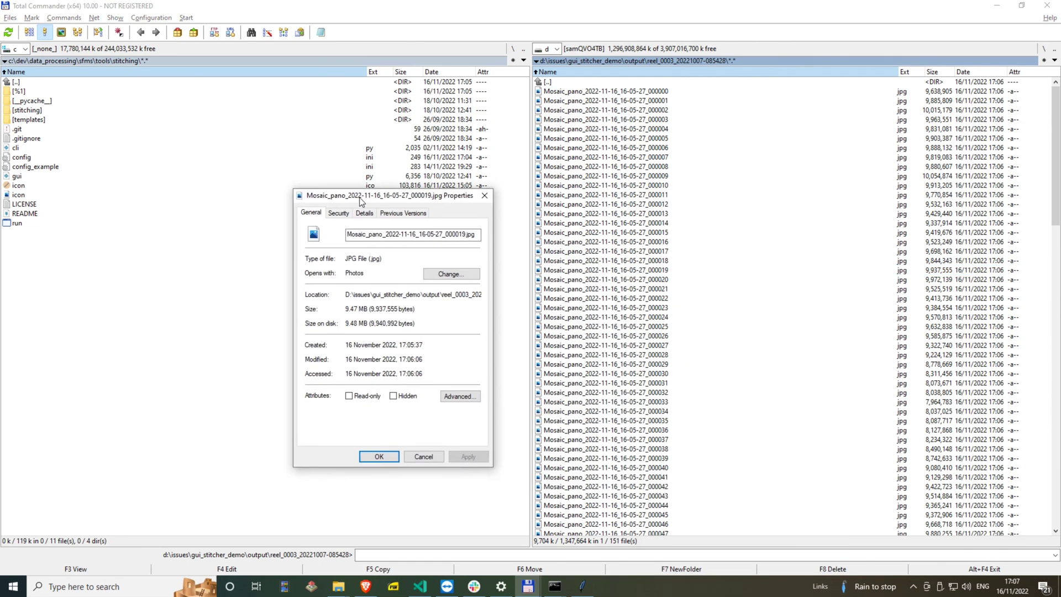
click(338, 213)
click(365, 213)
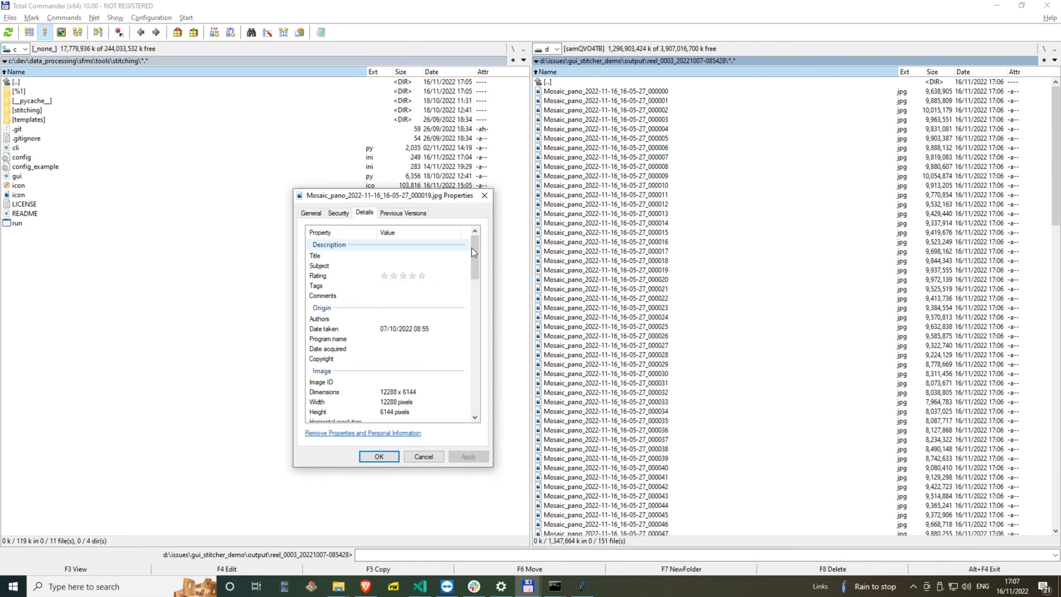
drag(472, 248, 501, 370)
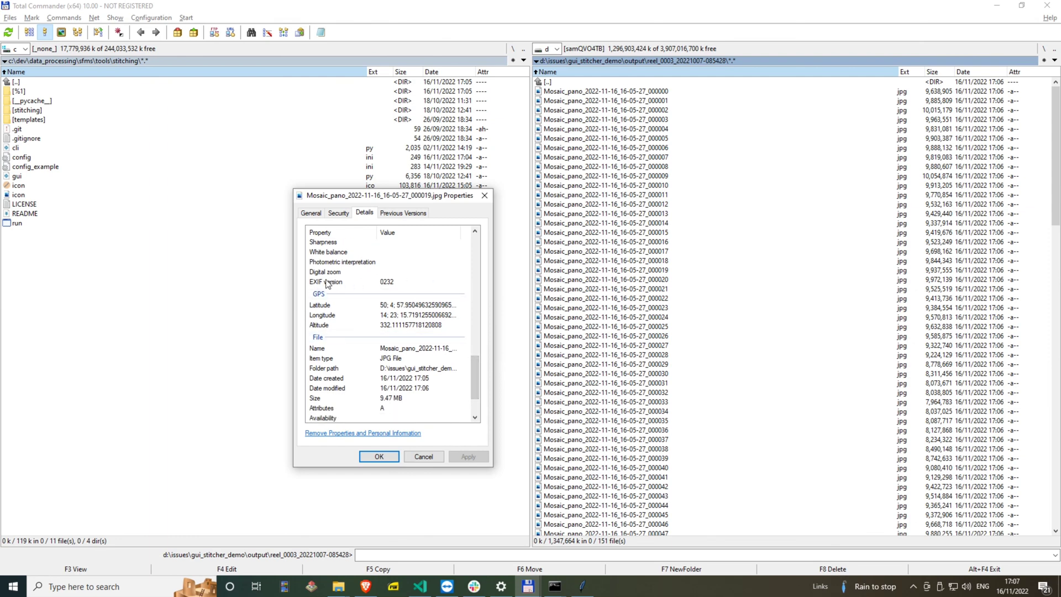
click(379, 456)
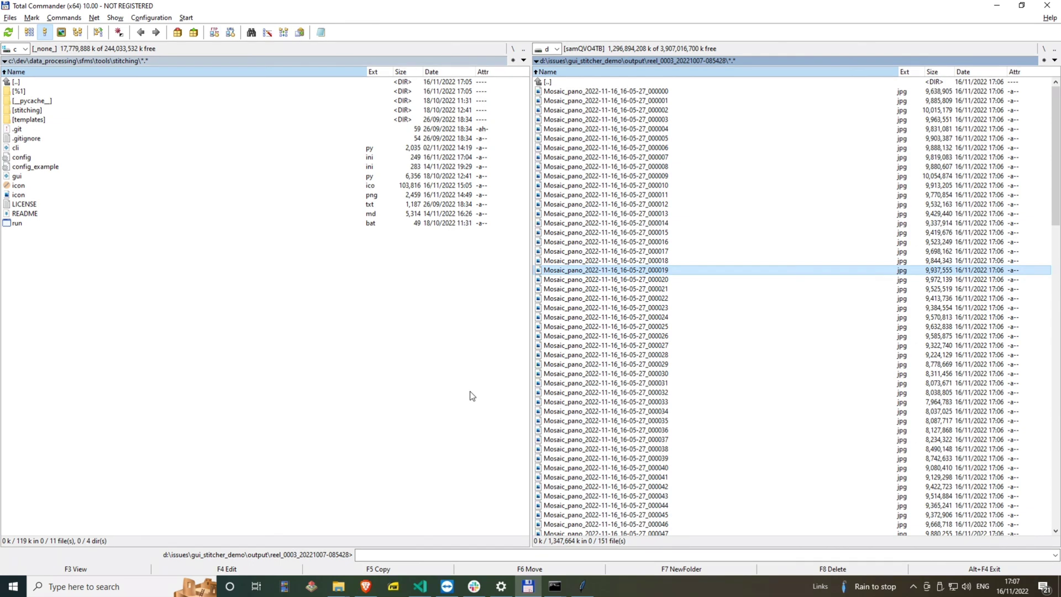